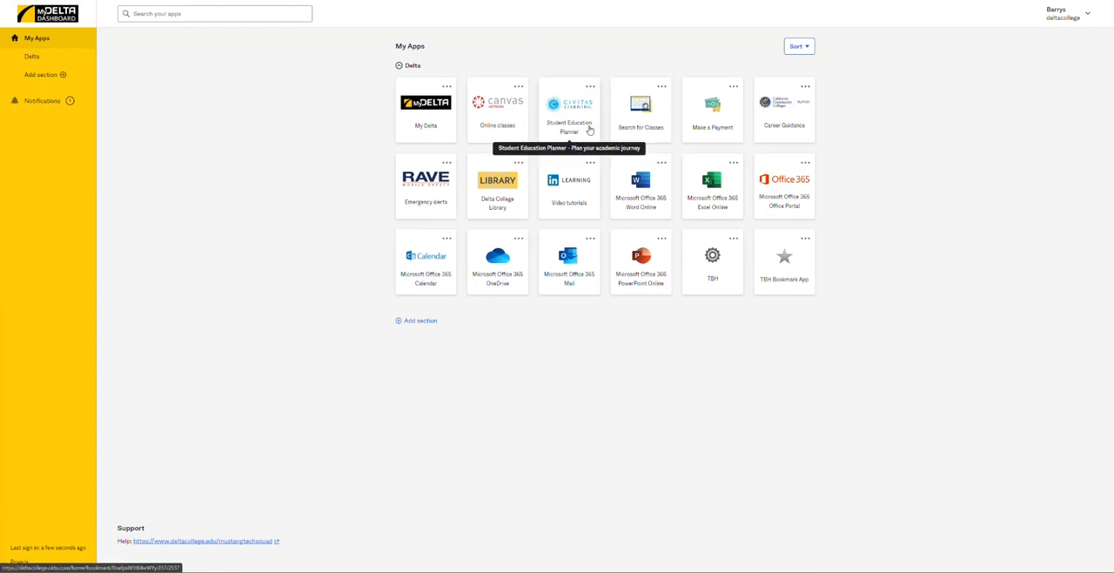
# - Open the Student Education Planner and start a new academic plan titled "Computer Science"
pyautogui.click(591, 125)
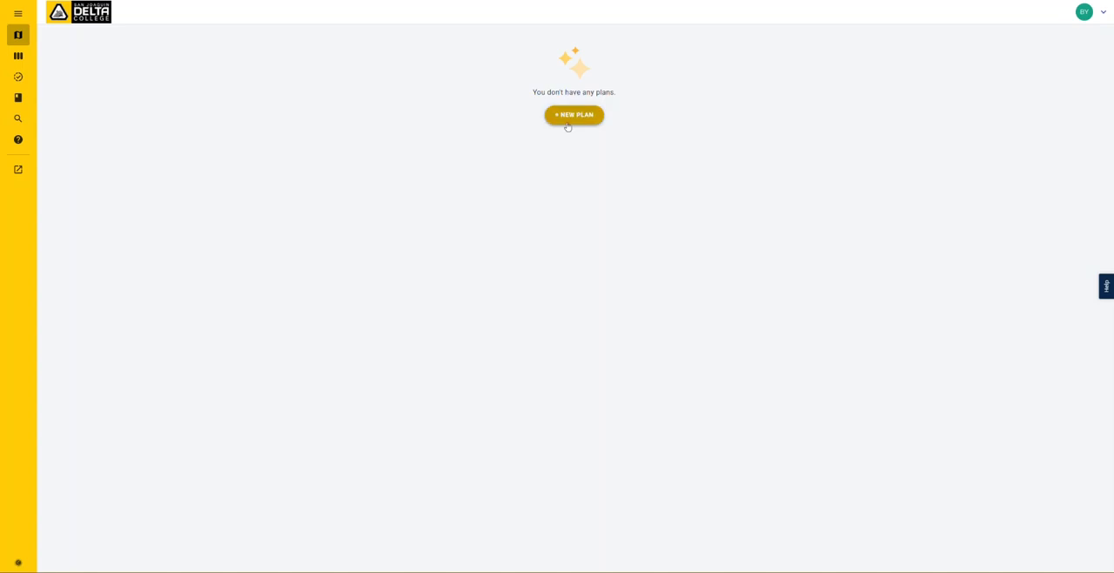
pyautogui.click(573, 122)
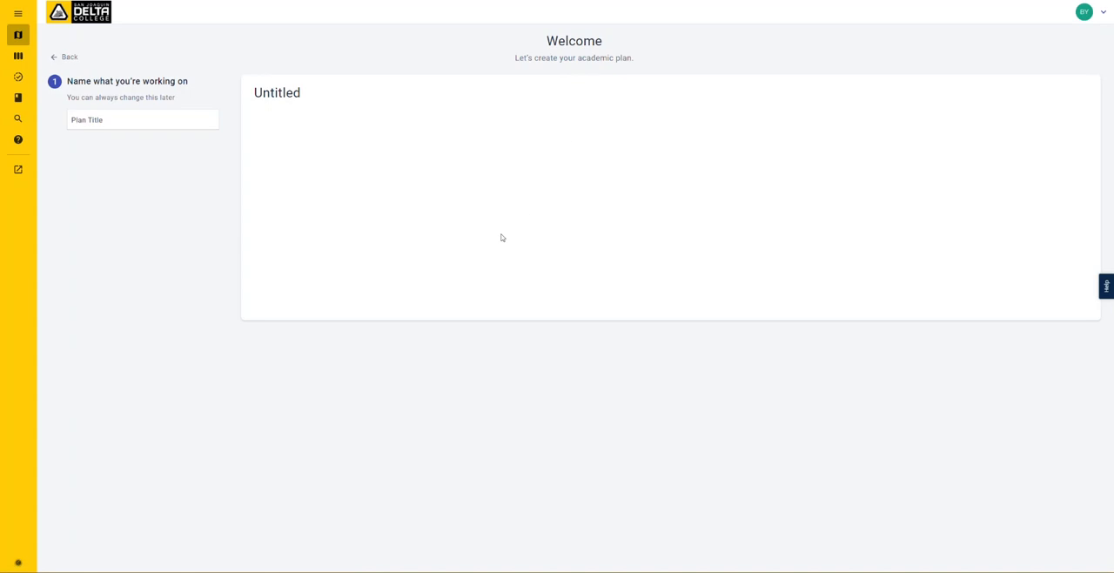
pyautogui.click(205, 121)
pyautogui.write('Computer Science')
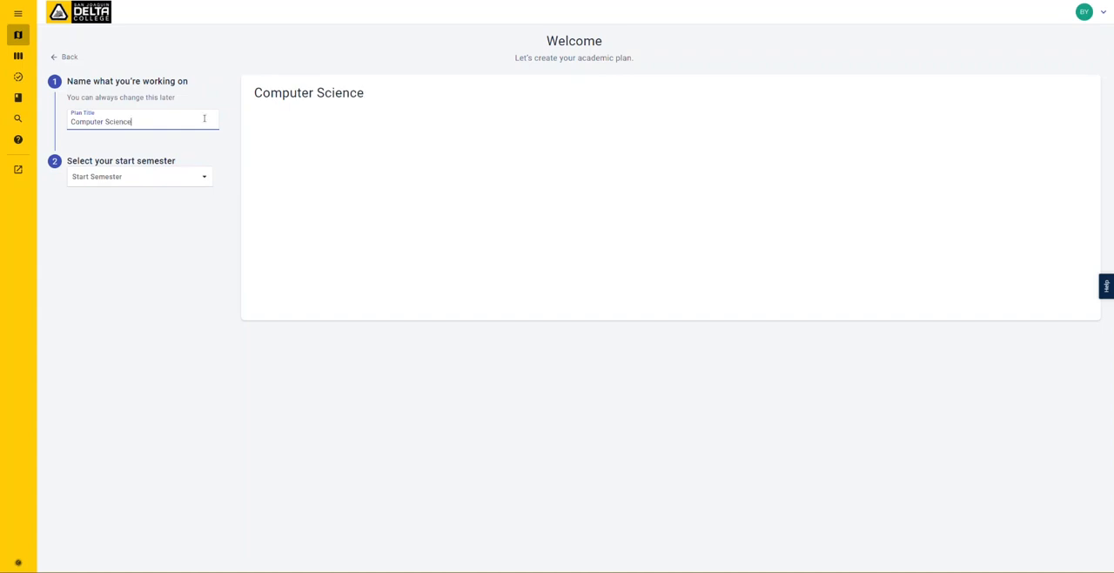
# - Set the plan to start in Fall 2023 with 4 semesters, leaving summer excluded, and finish creating it
pyautogui.click(201, 176)
pyautogui.scroll(-5, 148, 283)
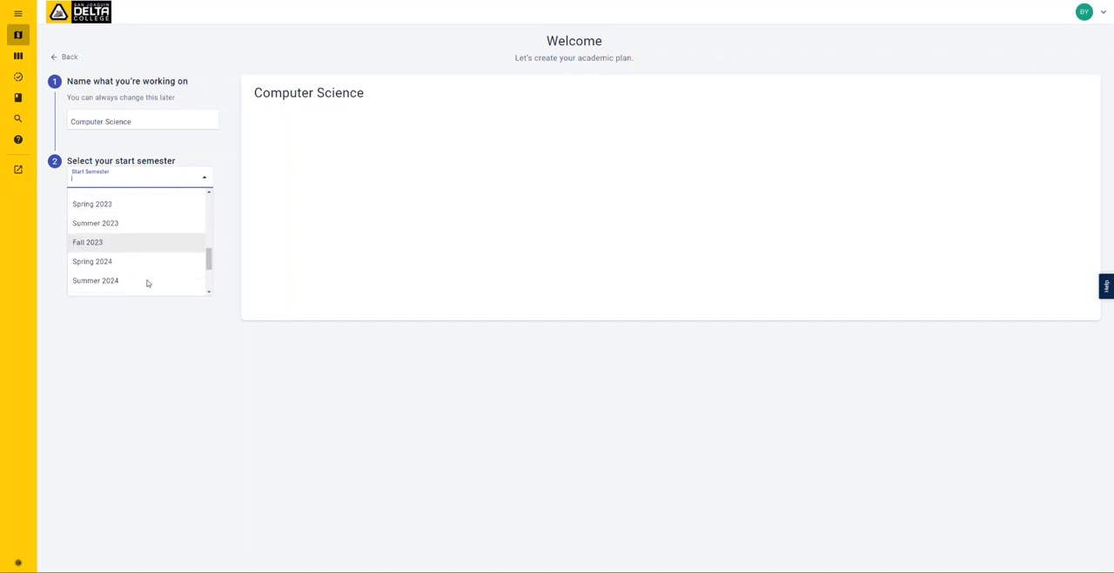
pyautogui.click(143, 244)
pyautogui.click(143, 246)
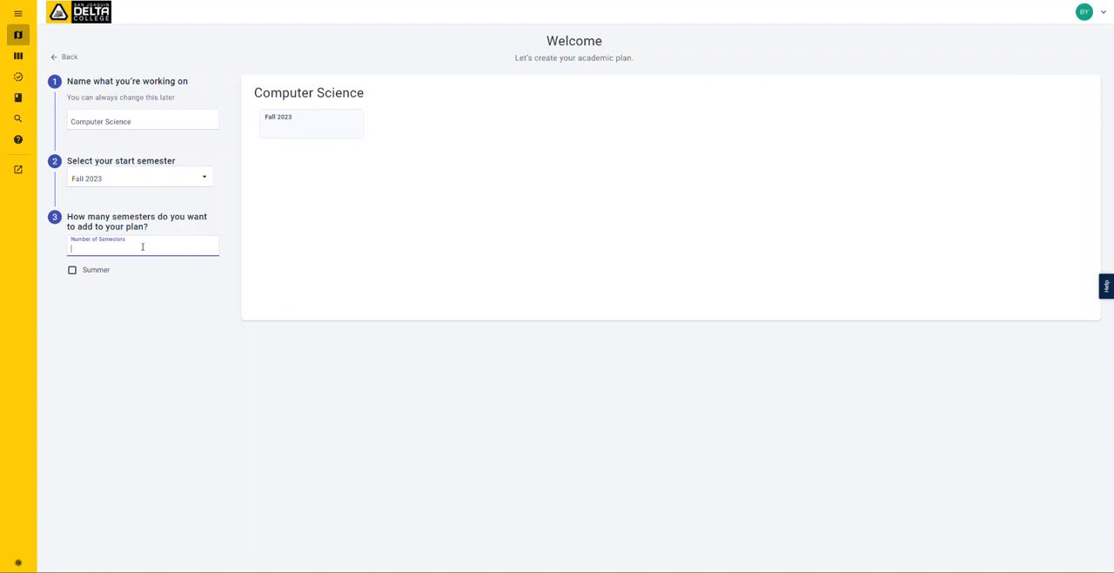
pyautogui.write('4')
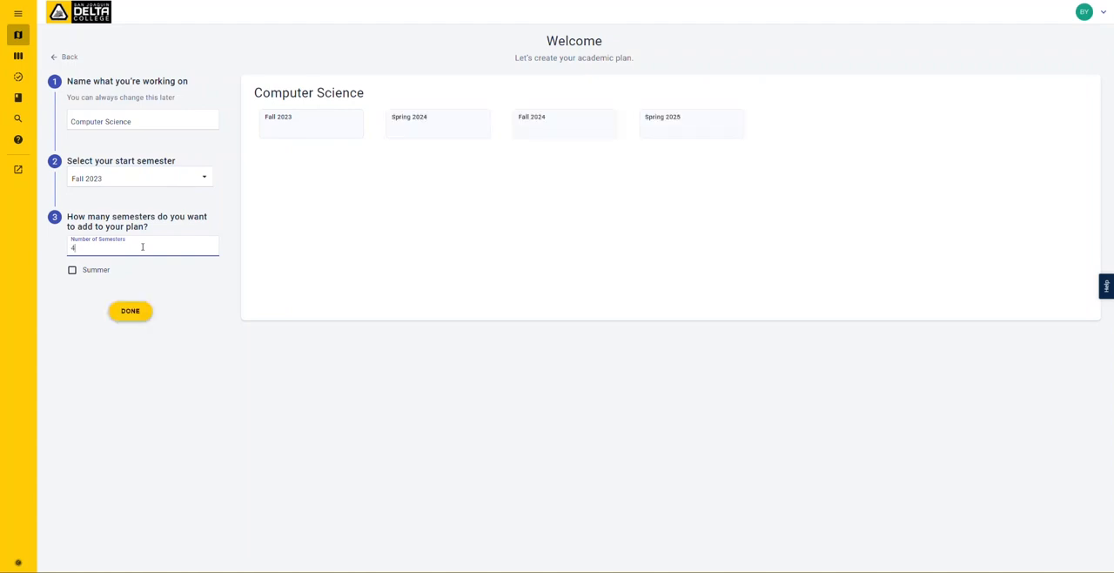
pyautogui.click(73, 272)
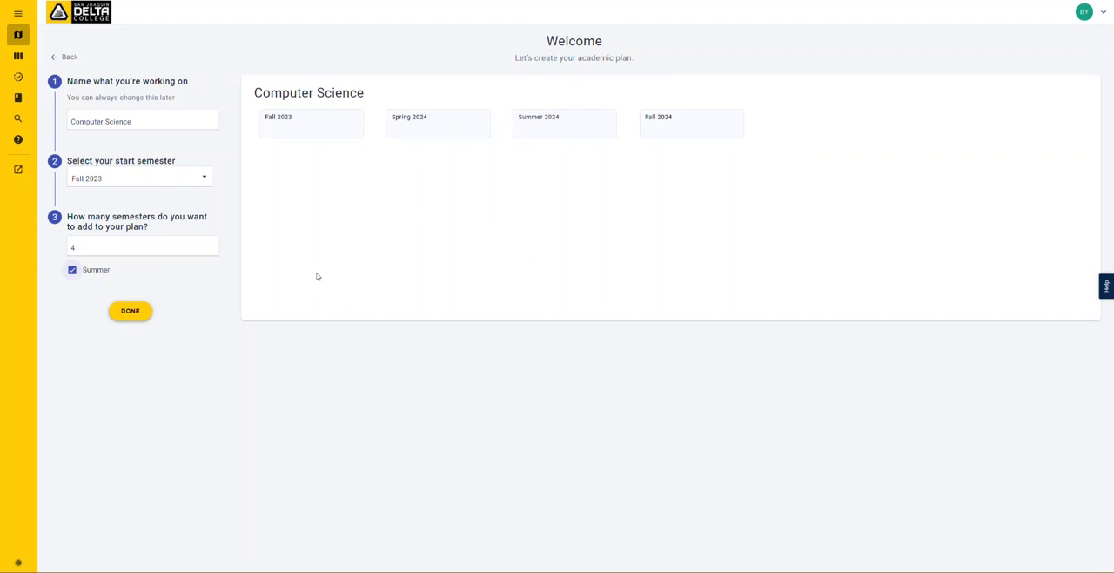
pyautogui.click(74, 272)
pyautogui.click(131, 317)
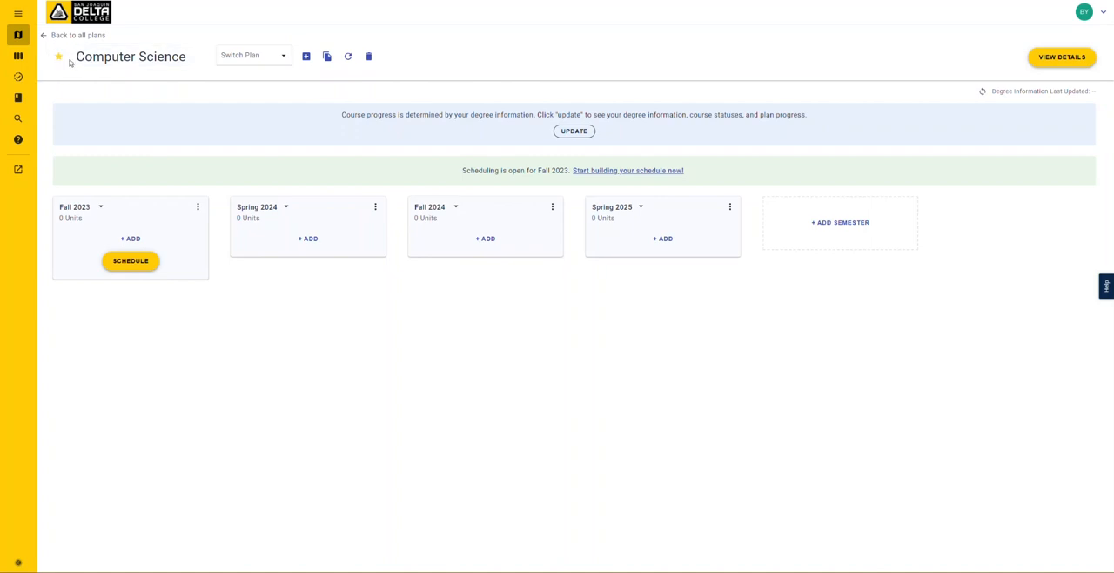
pyautogui.click(129, 59)
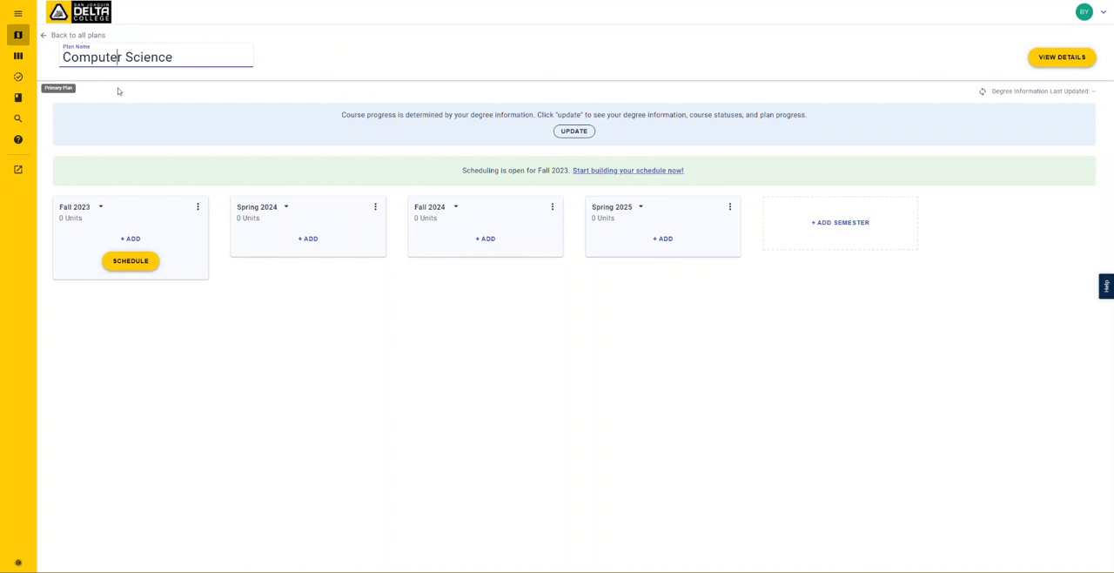
pyautogui.click(120, 92)
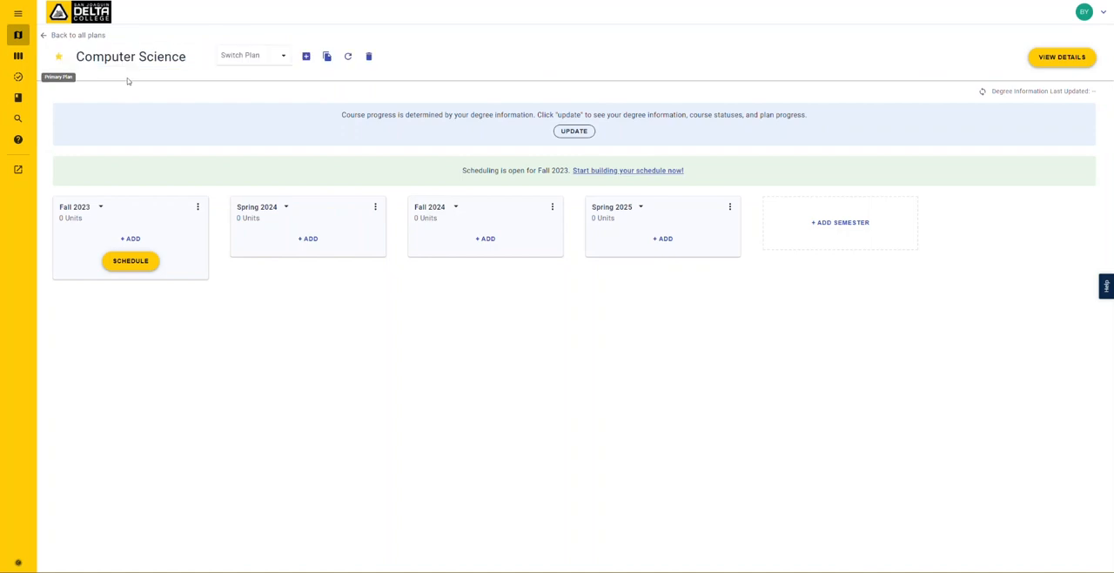
pyautogui.click(277, 63)
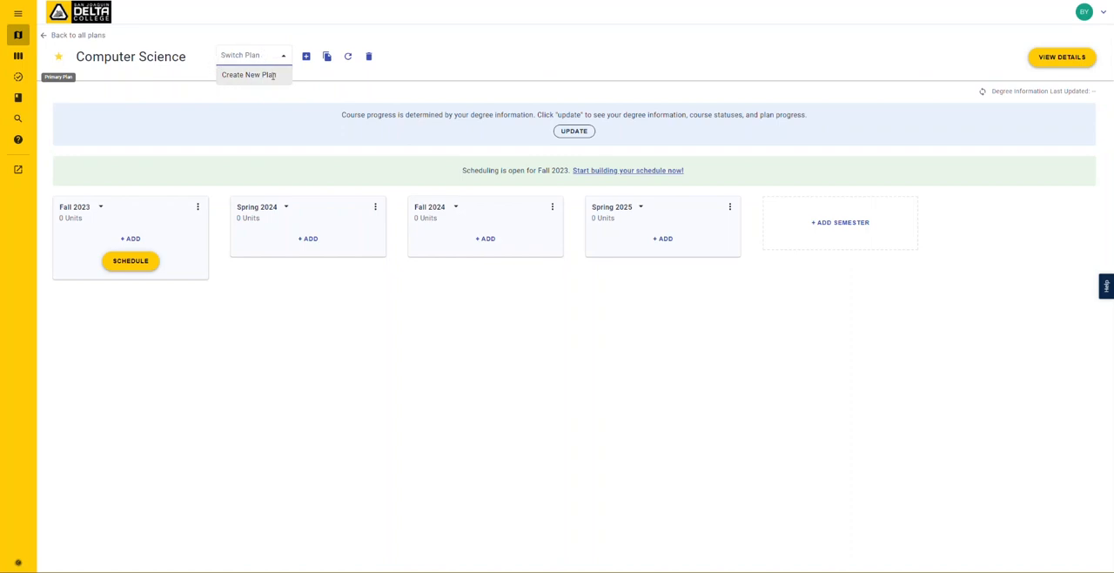
pyautogui.click(317, 79)
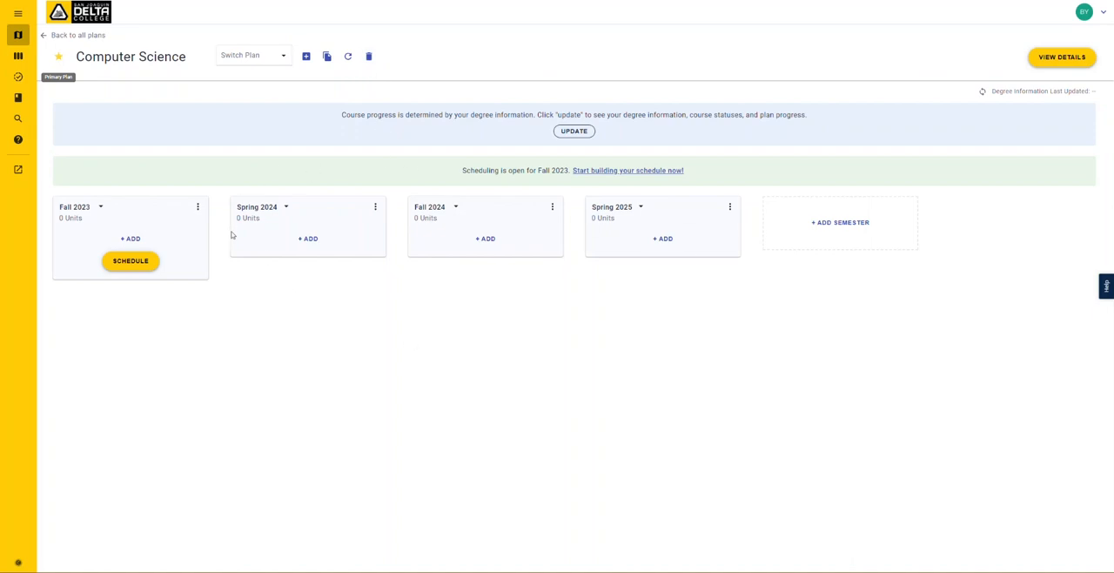
# - Add one more semester to the end of the plan and add the course CSP 17 to Fall 2023
pyautogui.click(856, 224)
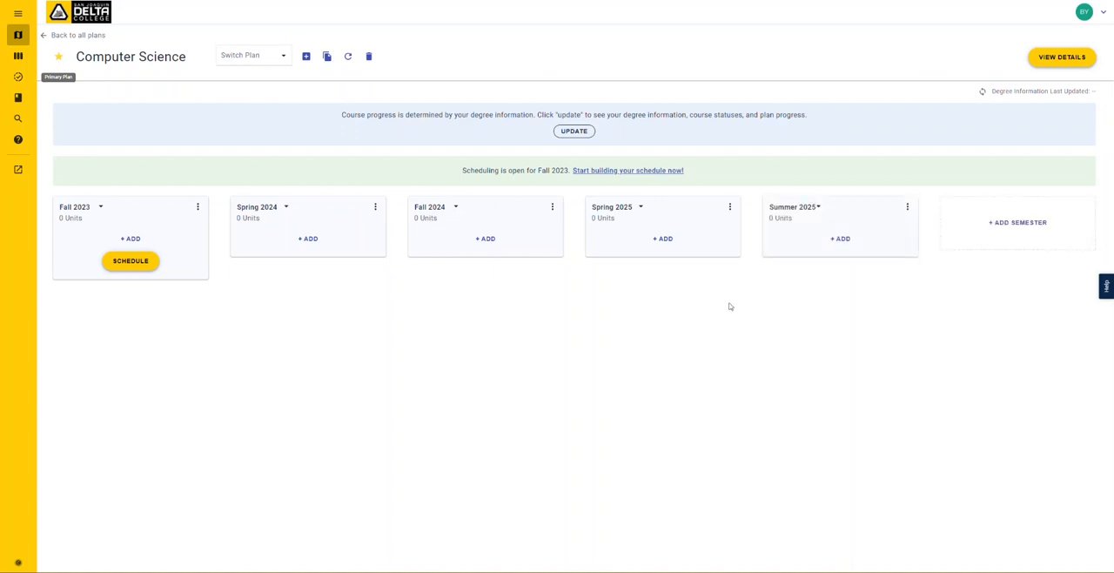
pyautogui.click(130, 239)
pyautogui.click(88, 241)
pyautogui.write('csp')
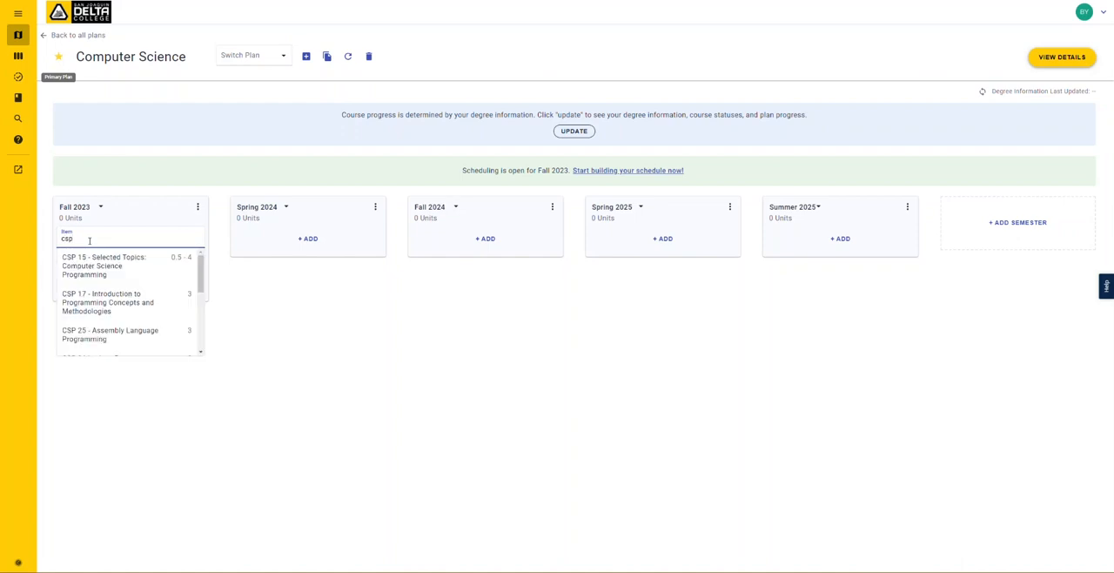
pyautogui.click(99, 298)
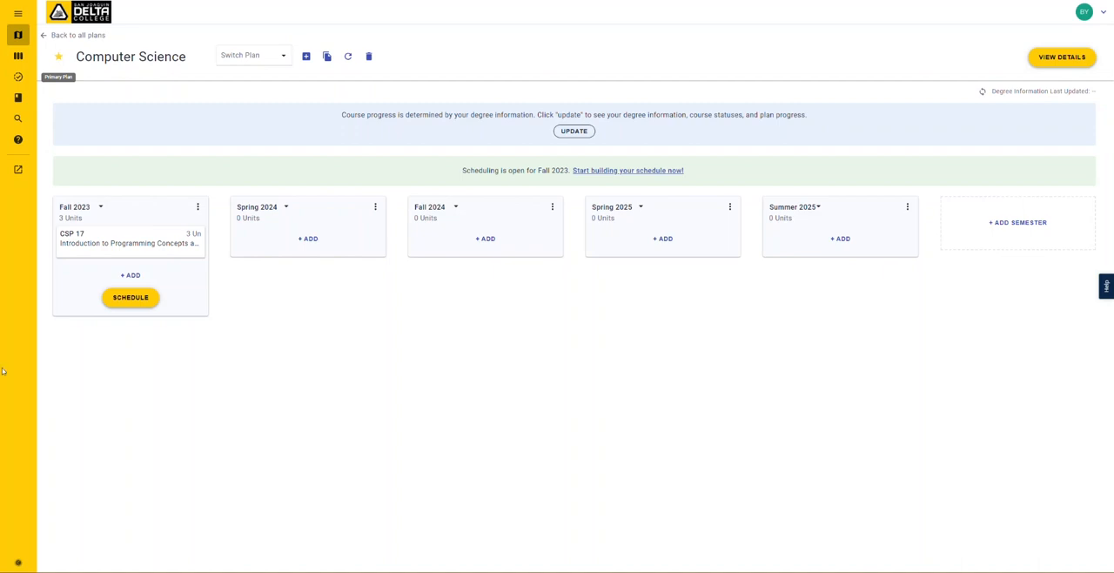
# - Review the CSP 17 course details and the semesters it can be moved to, leaving them without changes
pyautogui.moveTo(164, 247); pyautogui.dragTo(147, 229)
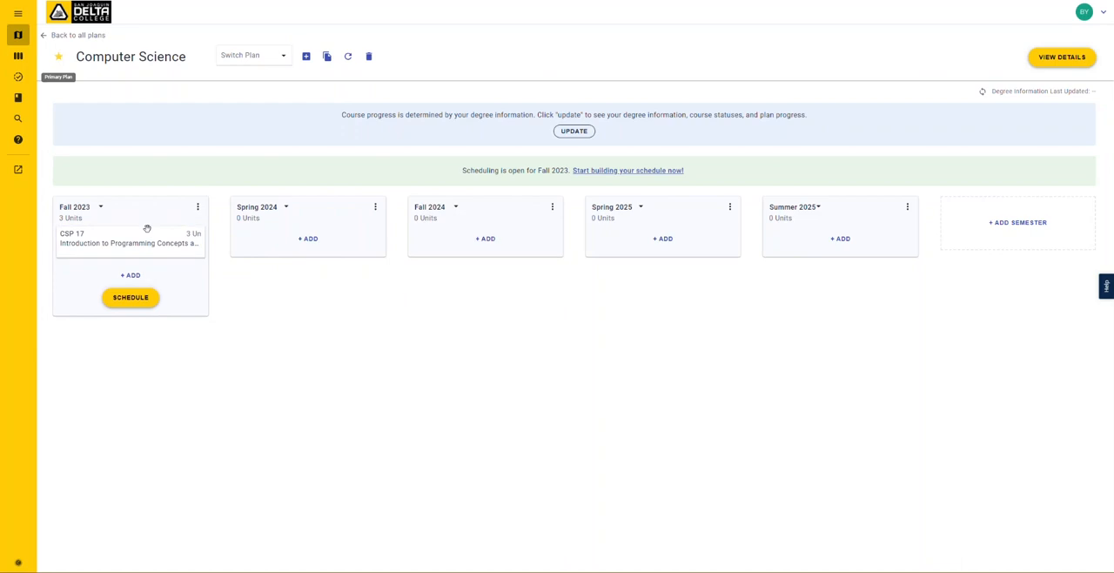
pyautogui.click(125, 277)
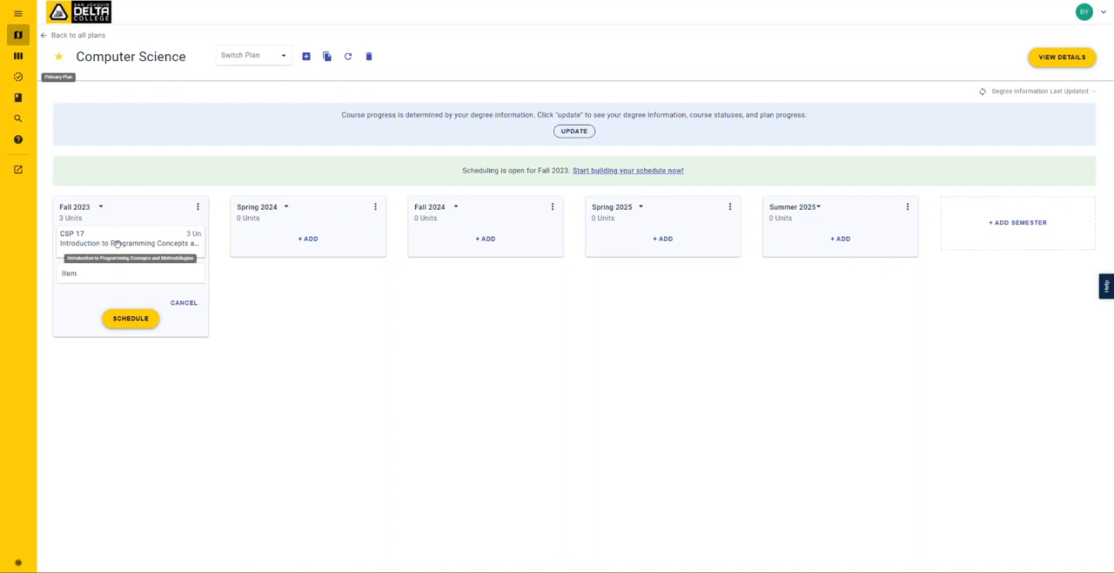
pyautogui.click(118, 244)
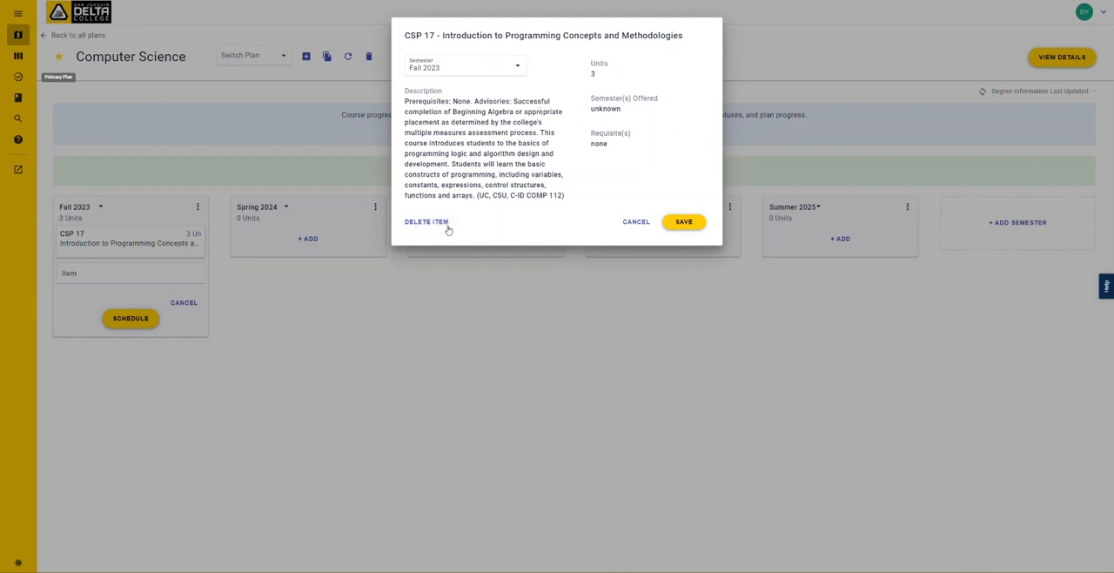
pyautogui.click(492, 73)
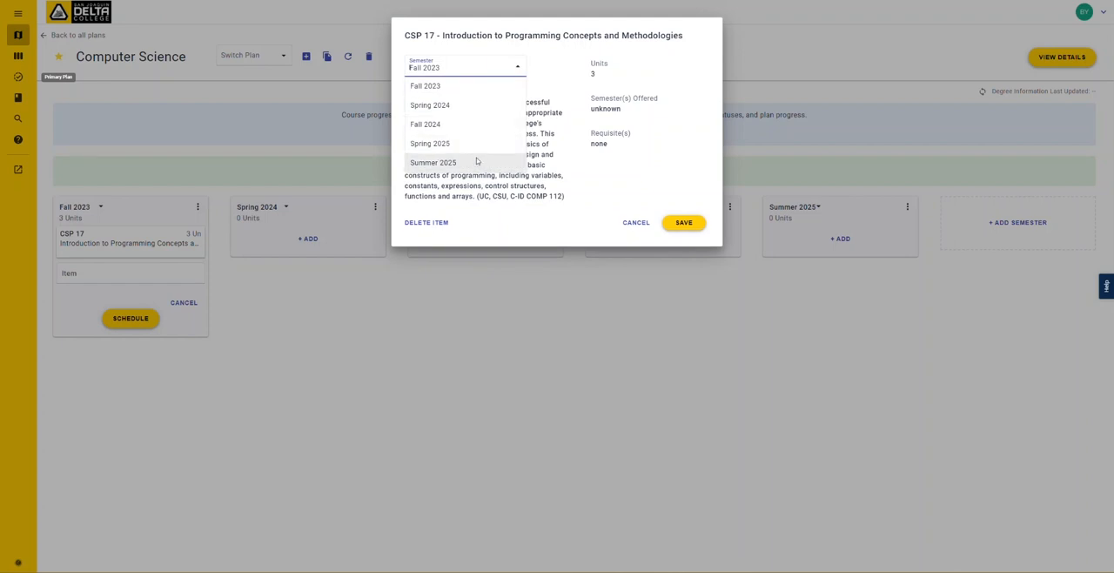
pyautogui.click(647, 172)
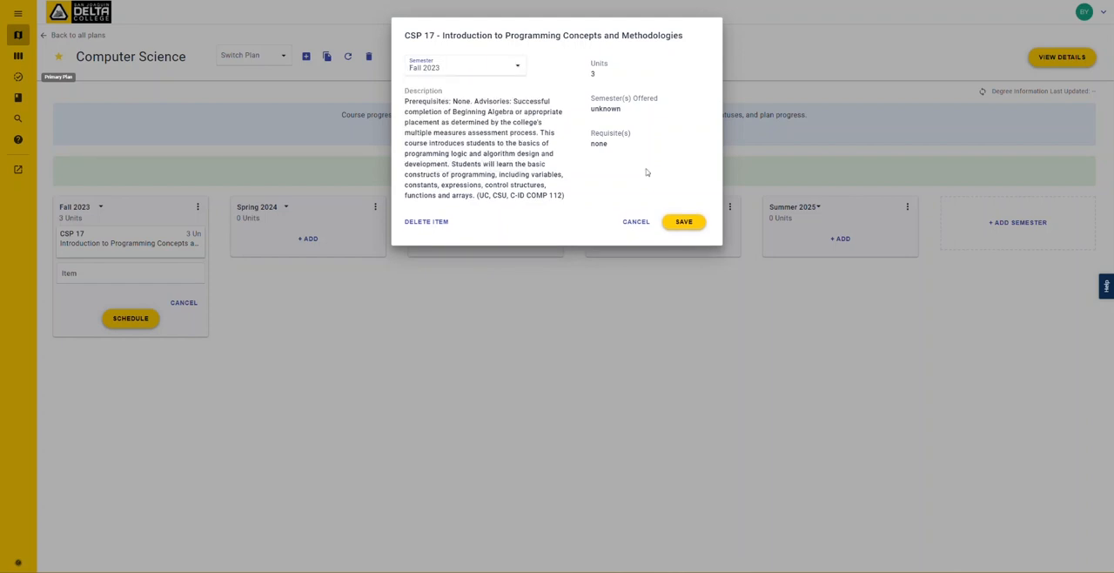
pyautogui.click(637, 221)
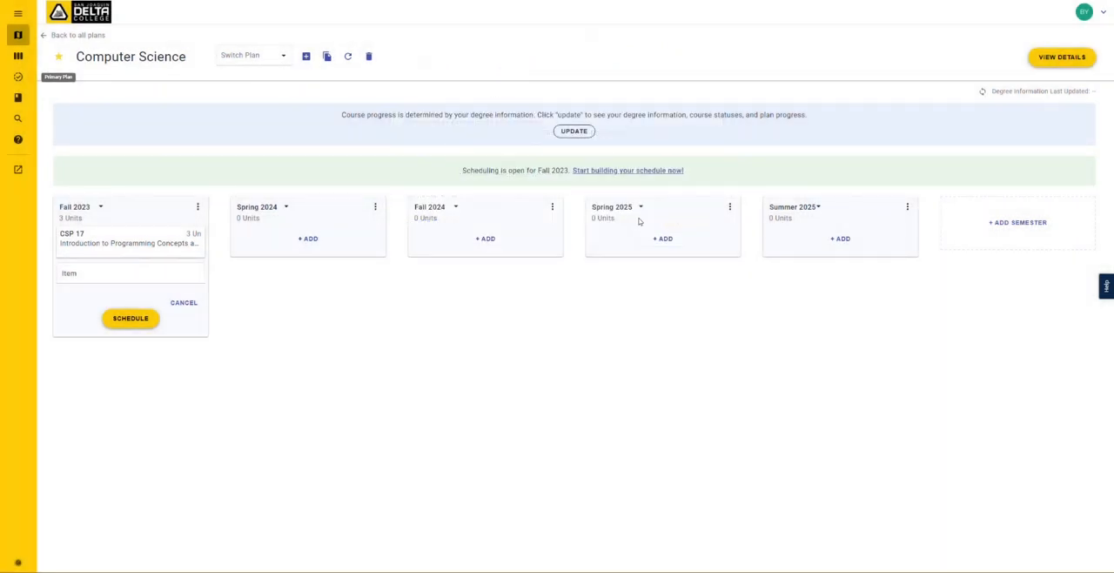
# - Add a custom item named "internship placeholder" to Fall 2023 and save its item details as they are
pyautogui.click(108, 276)
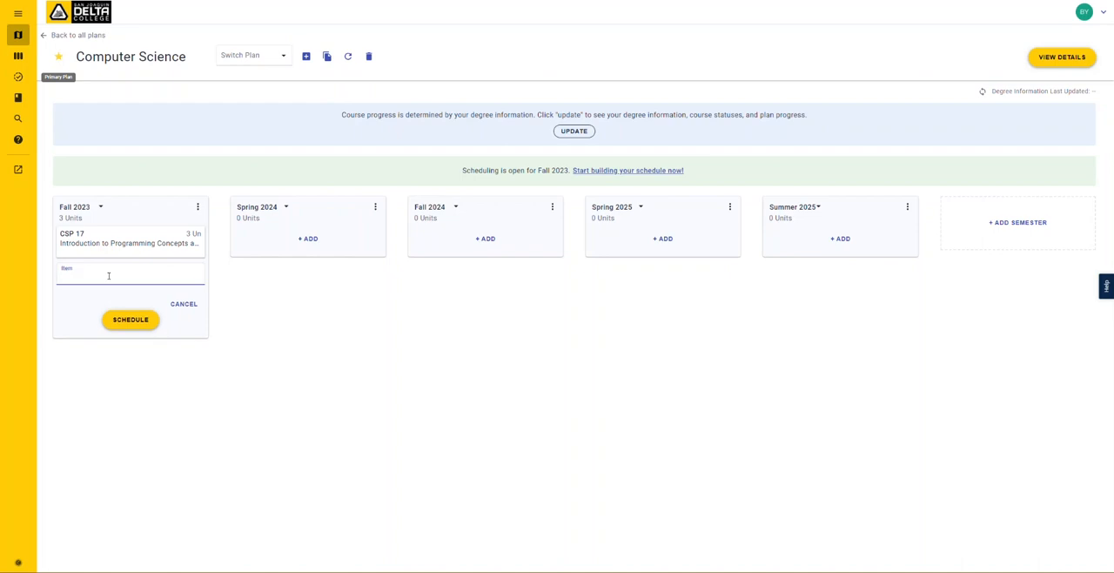
pyautogui.write('internship placeholder')
pyautogui.click(114, 293)
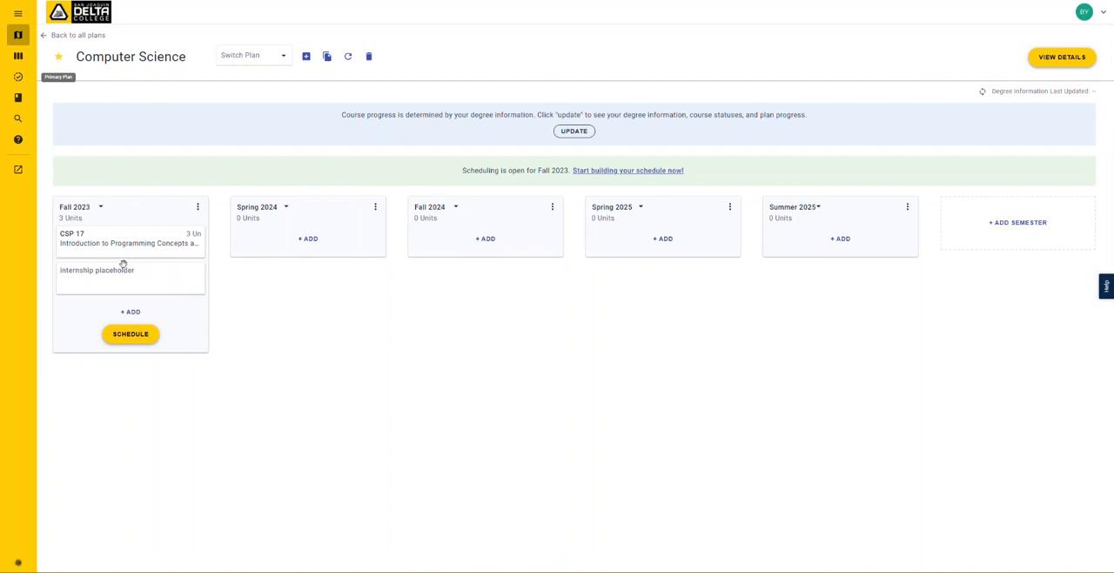
pyautogui.click(120, 276)
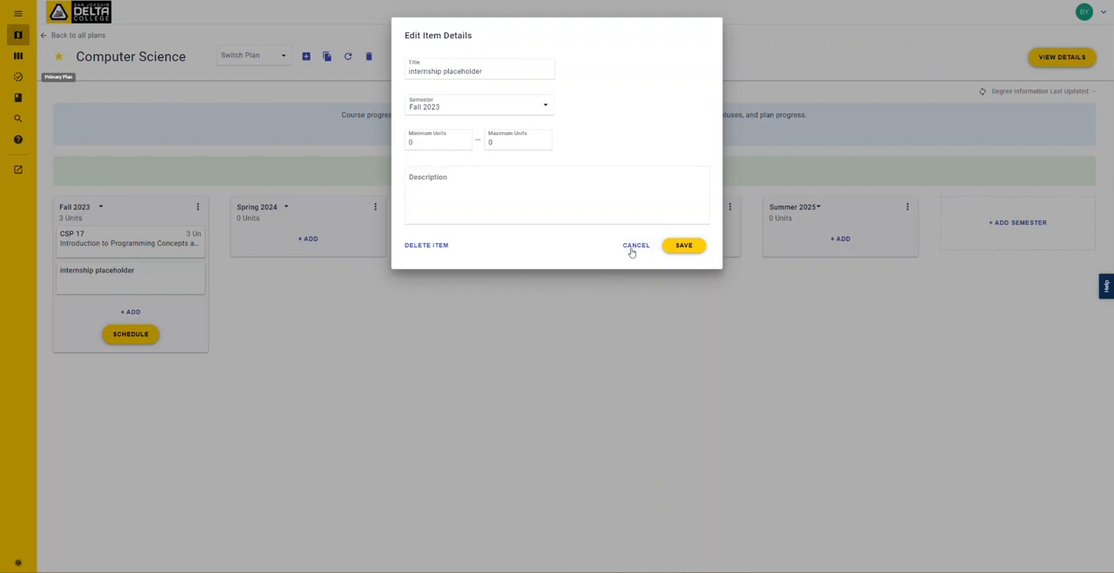
pyautogui.click(668, 249)
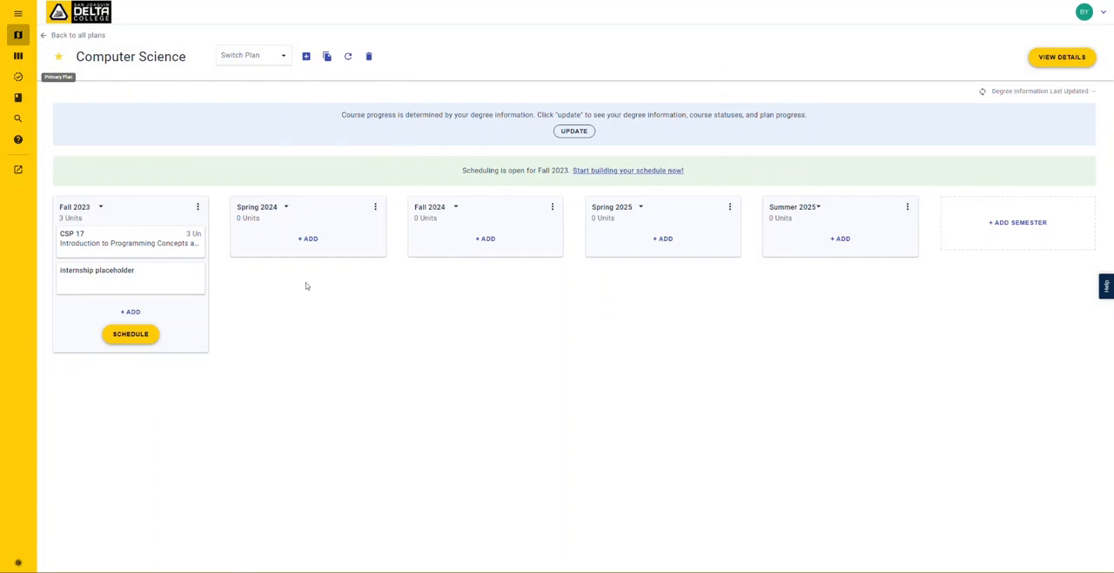
# - Add the course CSW 75 - Selected Topics: Computer Science Web Design to Fall 2023
pyautogui.click(130, 311)
pyautogui.click(129, 311)
pyautogui.write('csw')
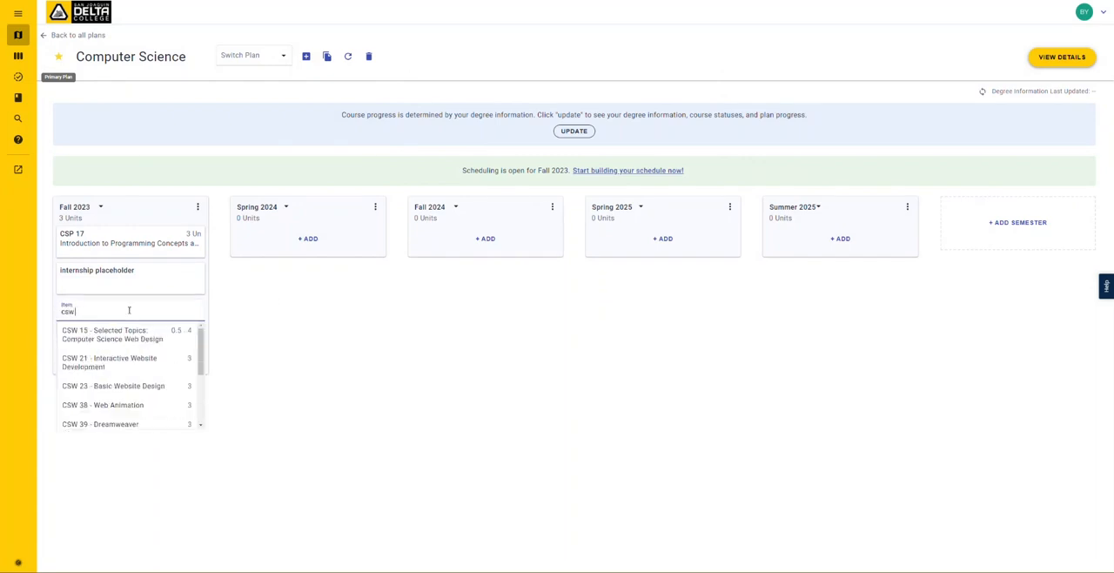
pyautogui.write(' 75')
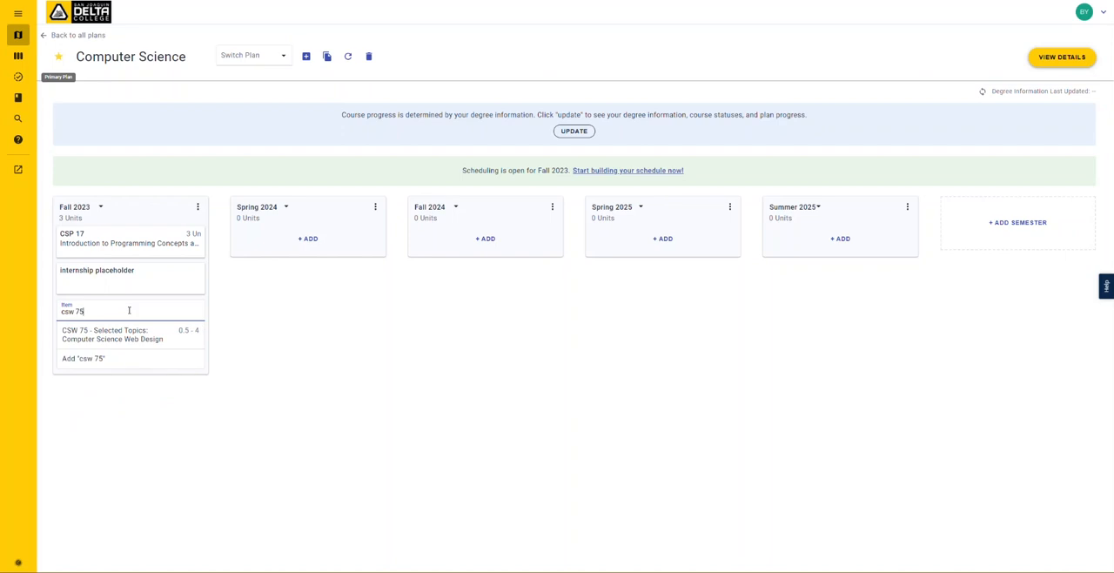
pyautogui.click(130, 335)
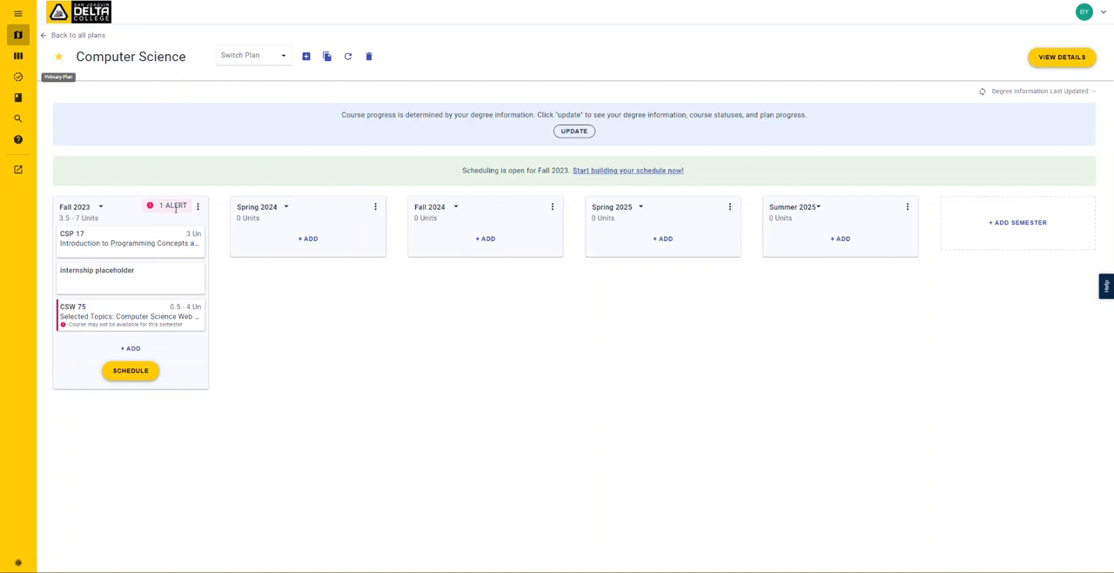
# - Add CSP 17 - Introduction to Programming Concepts and Methodologies to Fall 2023 a second time
pyautogui.click(120, 349)
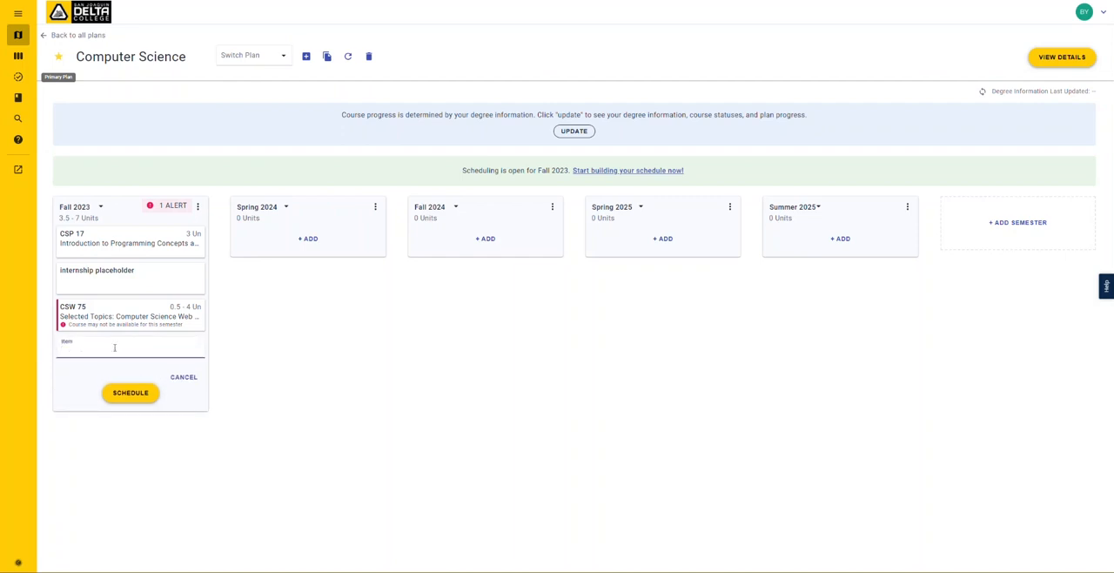
pyautogui.write('cs')
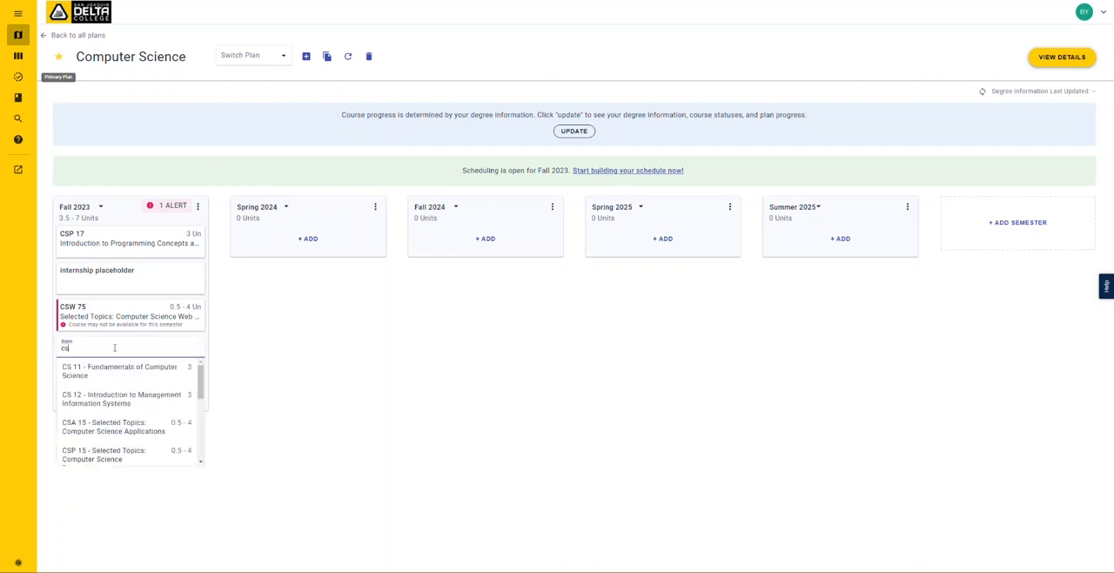
pyautogui.write('p 17')
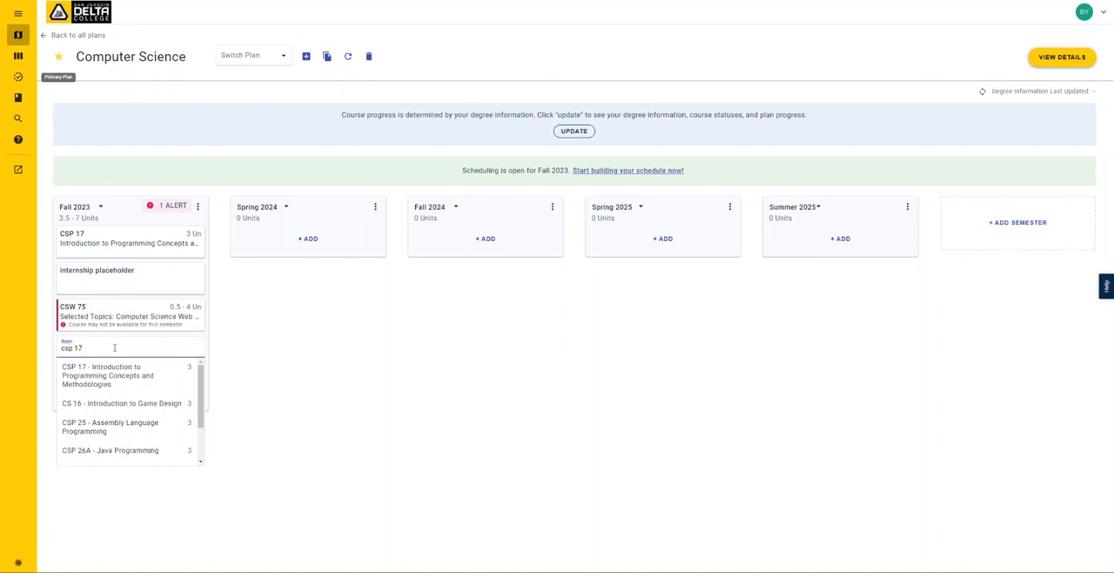
pyautogui.click(108, 362)
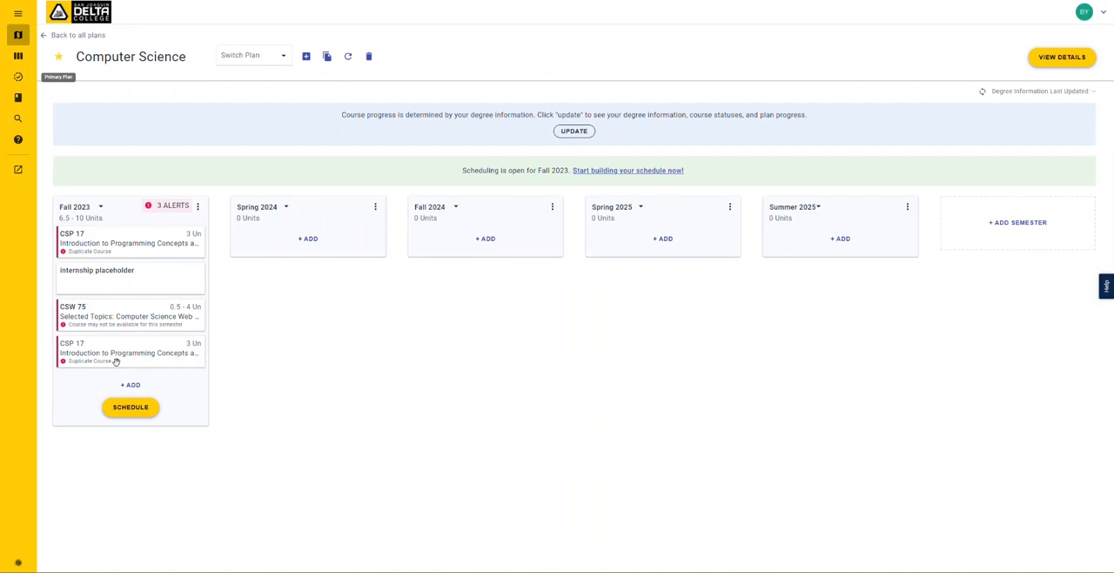
# - Check the alert on CSW 75 and move the course from Fall 2023 to Spring 2024
pyautogui.click(131, 317)
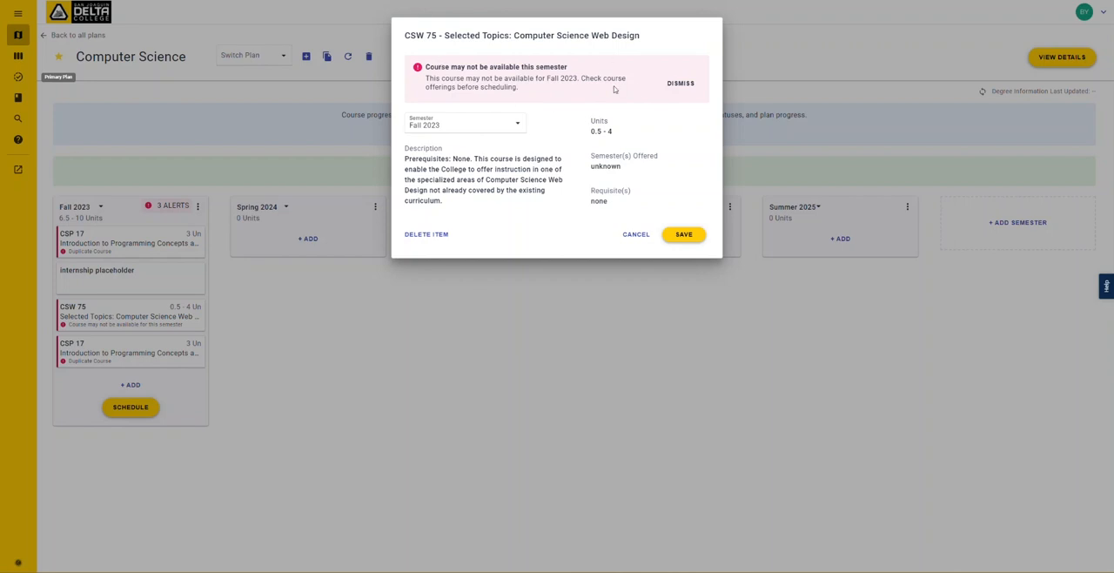
pyautogui.click(634, 235)
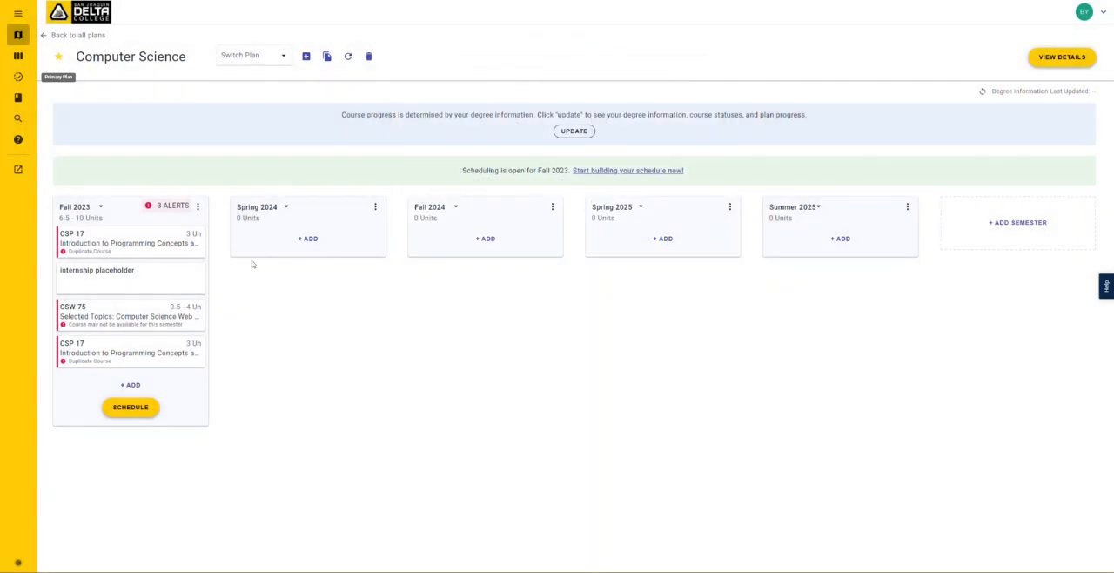
pyautogui.moveTo(114, 319); pyautogui.dragTo(301, 242)
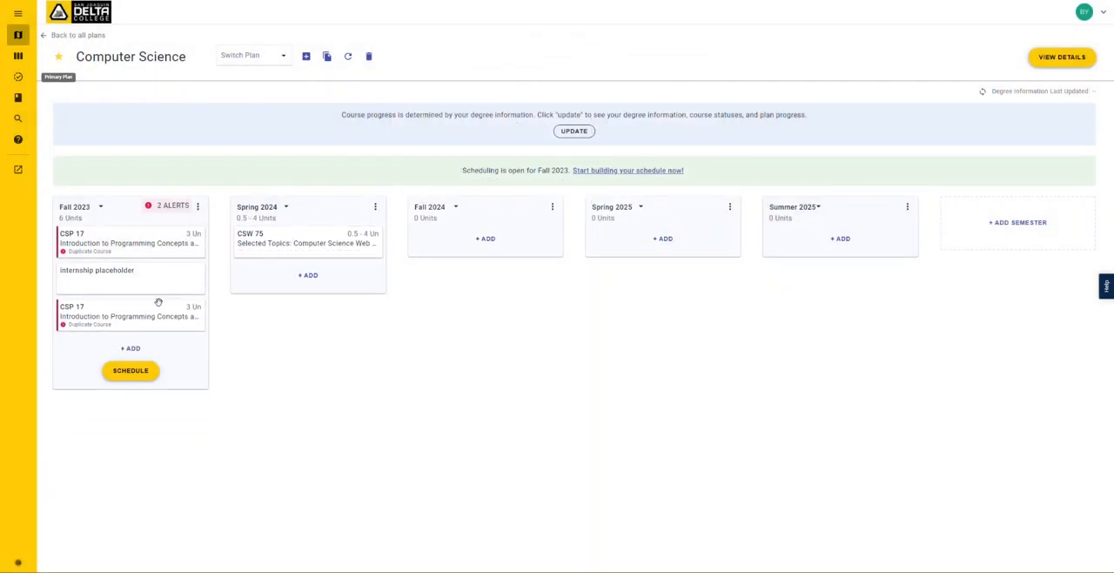
# - Resolve the duplicate course alert by deleting the second CSP 17 entry from Fall 2023
pyautogui.click(131, 316)
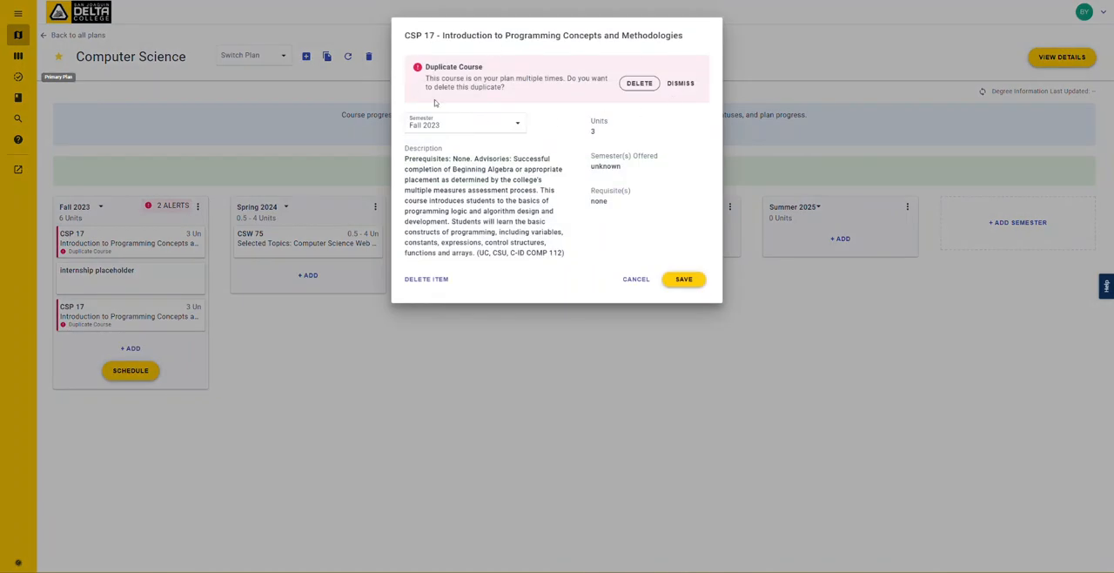
pyautogui.click(639, 84)
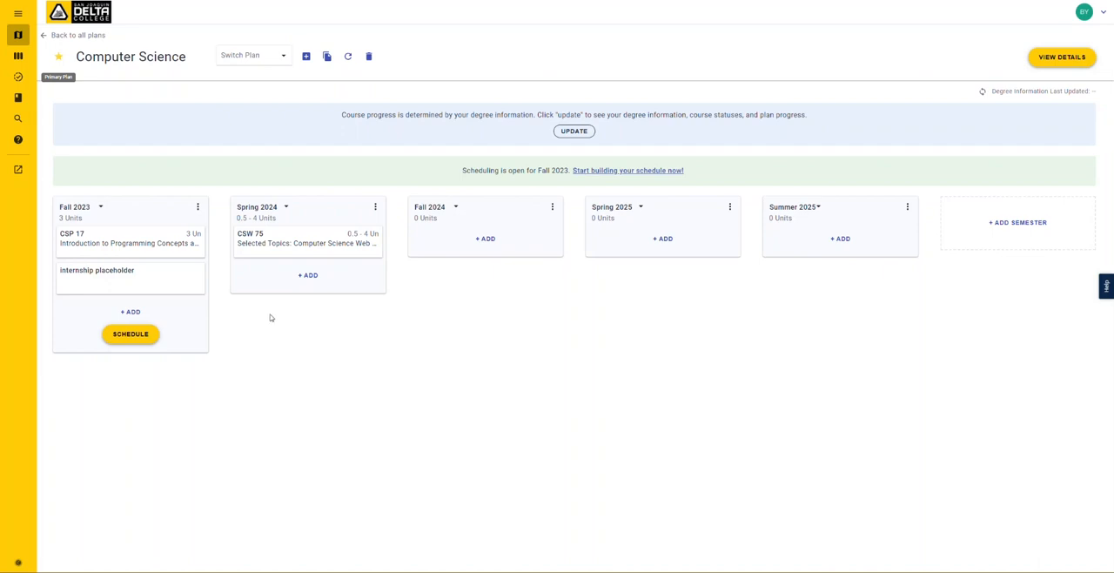
# - Add the comment "Still need to add courses" to the Fall 2023 semester and check the posted comment
pyautogui.click(198, 208)
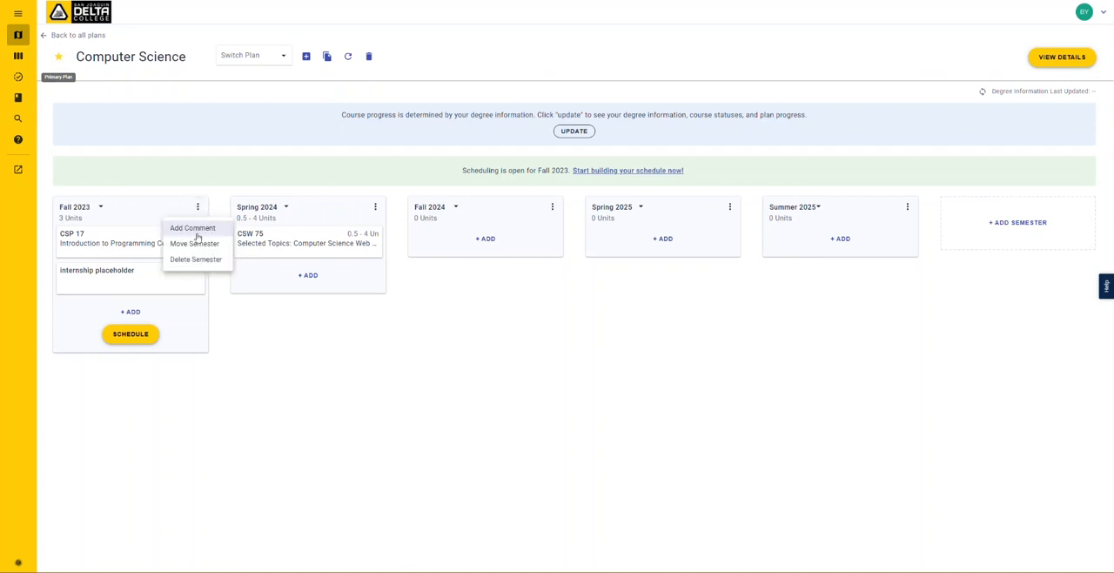
pyautogui.click(212, 232)
pyautogui.click(137, 417)
pyautogui.write('St')
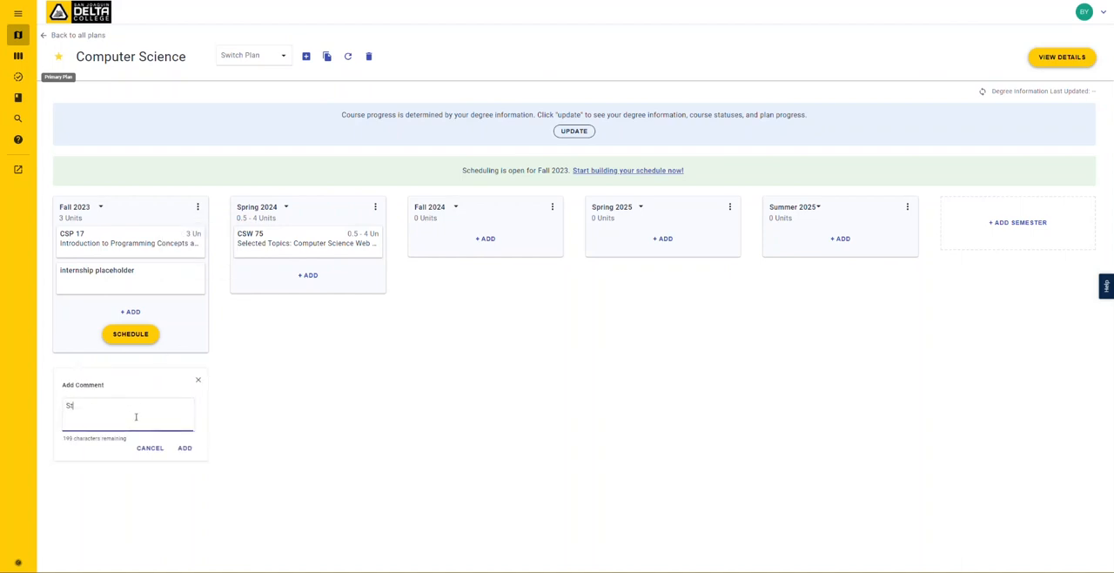
pyautogui.write('ill need to add courses')
pyautogui.click(185, 448)
pyautogui.click(83, 364)
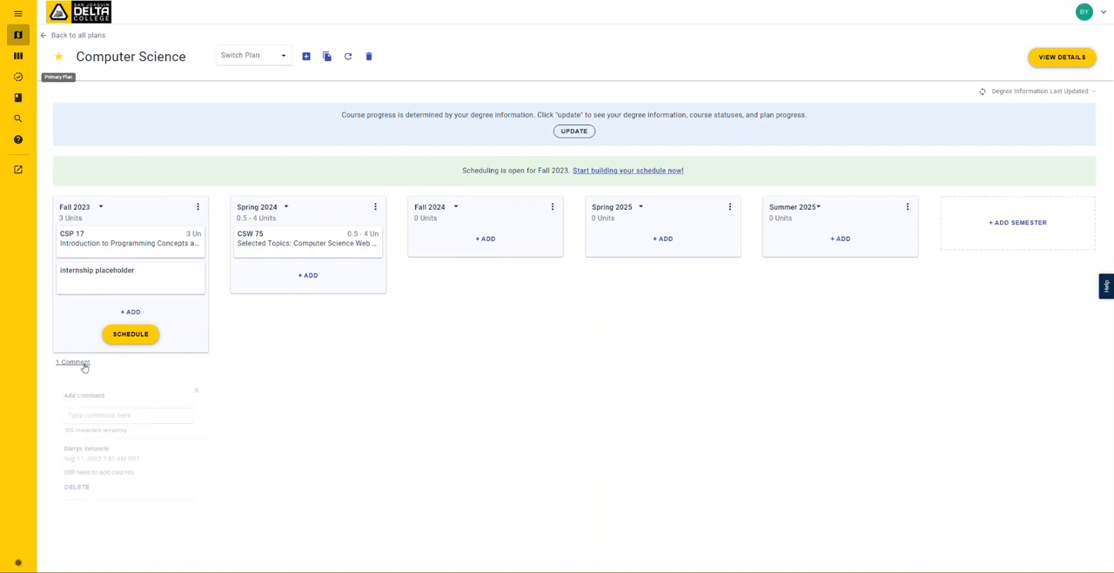
pyautogui.click(198, 389)
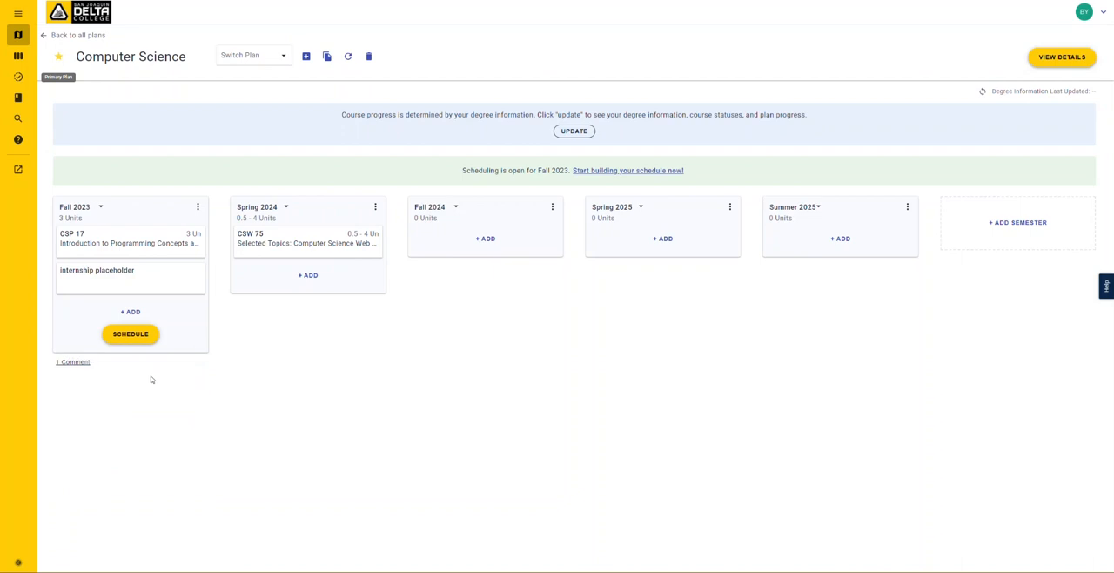
# - Examine the Computer Science plan's degree requirements and change log, close the details, and return to the overview of all plans
pyautogui.click(1034, 63)
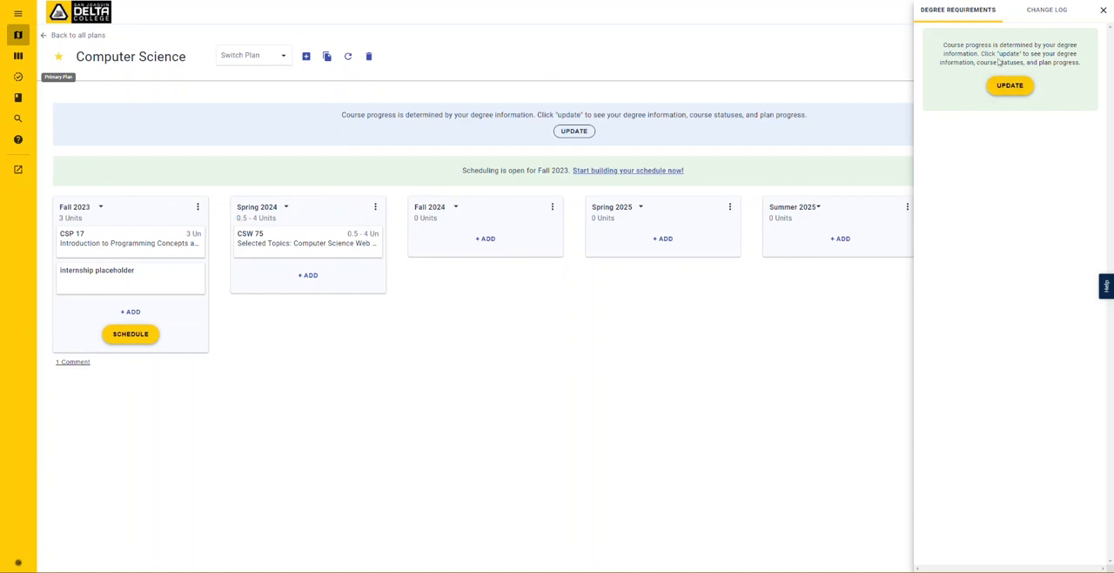
pyautogui.click(1046, 14)
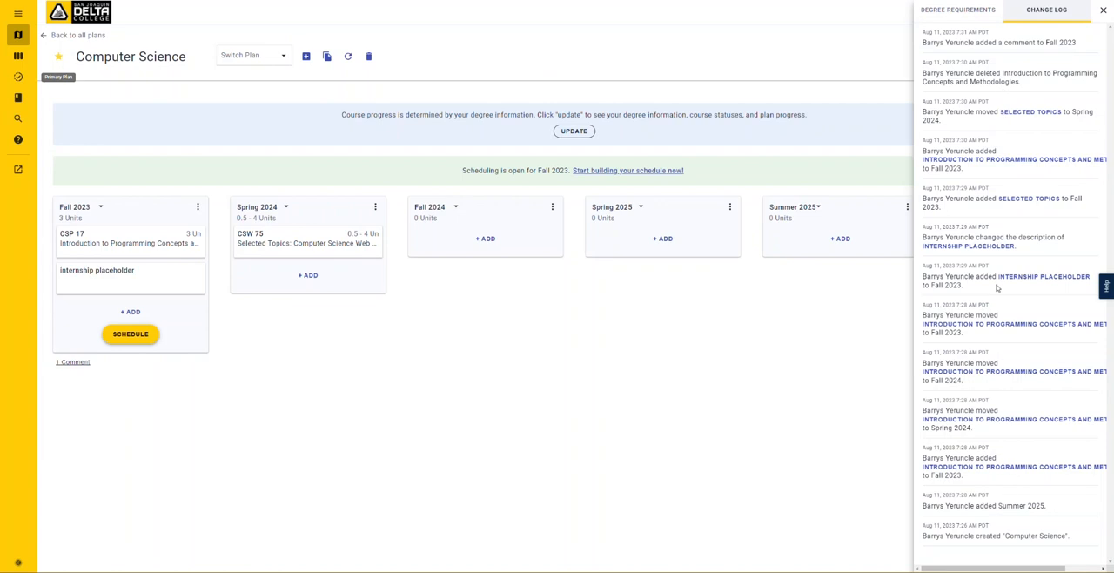
pyautogui.click(1103, 10)
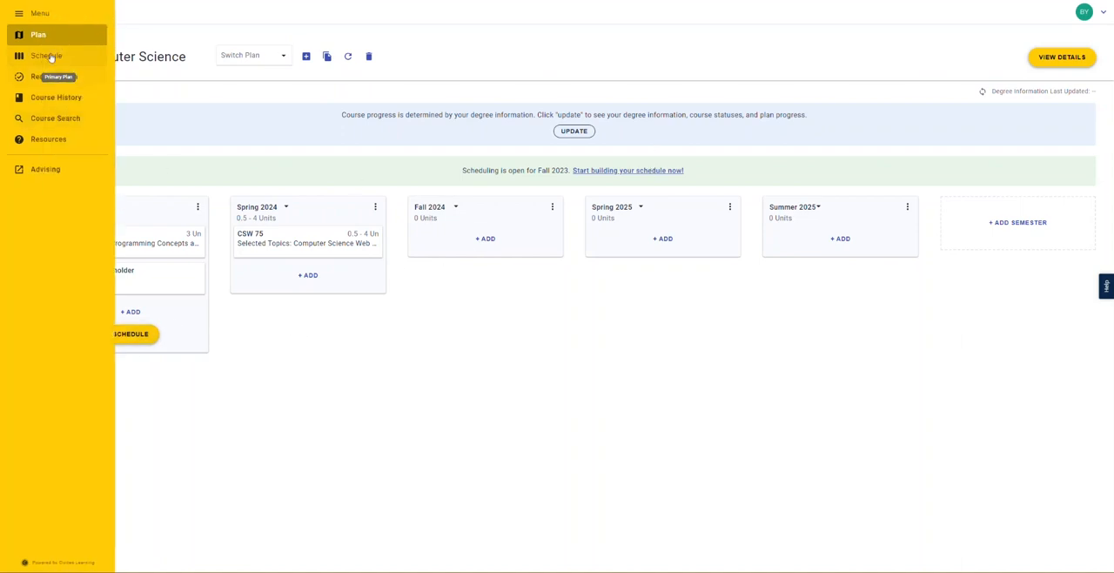
pyautogui.click(83, 35)
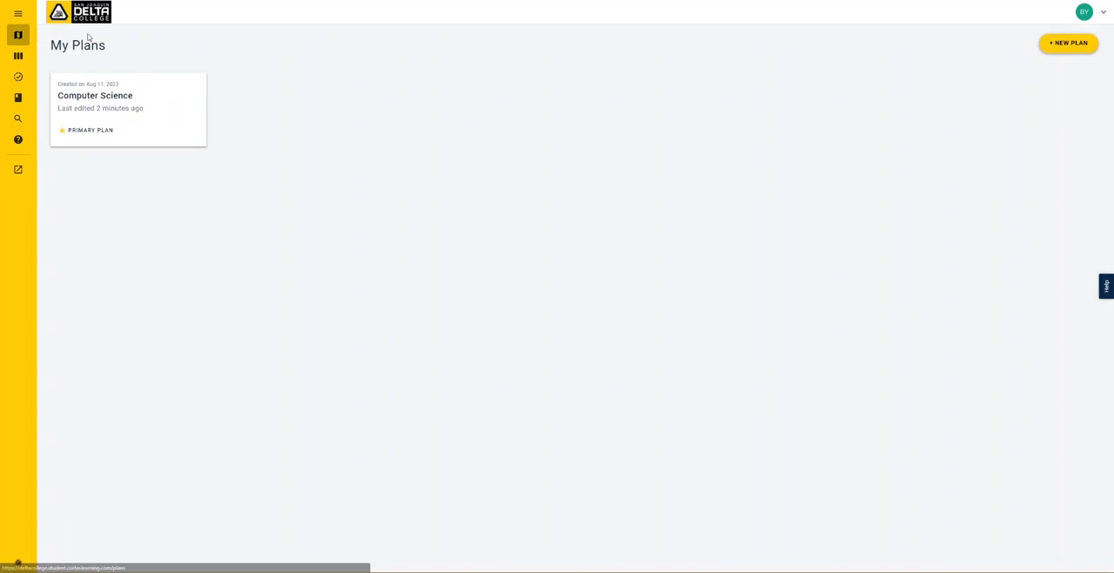